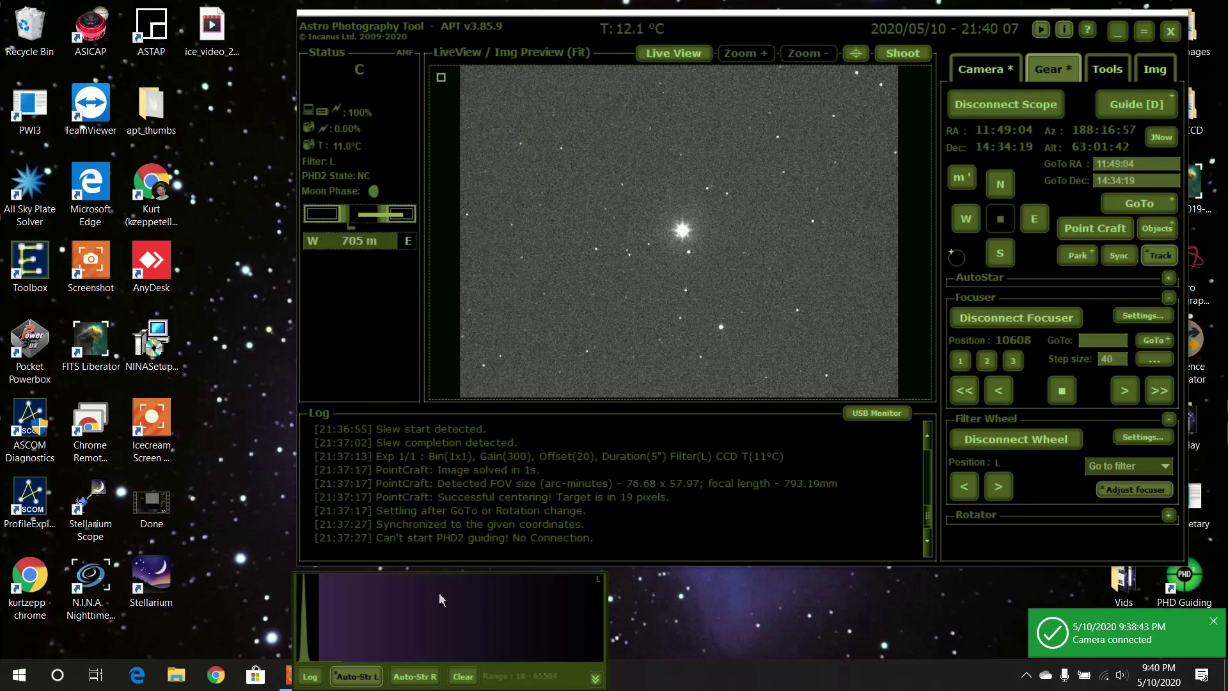
Show N.I.N.A.'s Imaging workspace and move the window higher and taller over APT
click(414, 675)
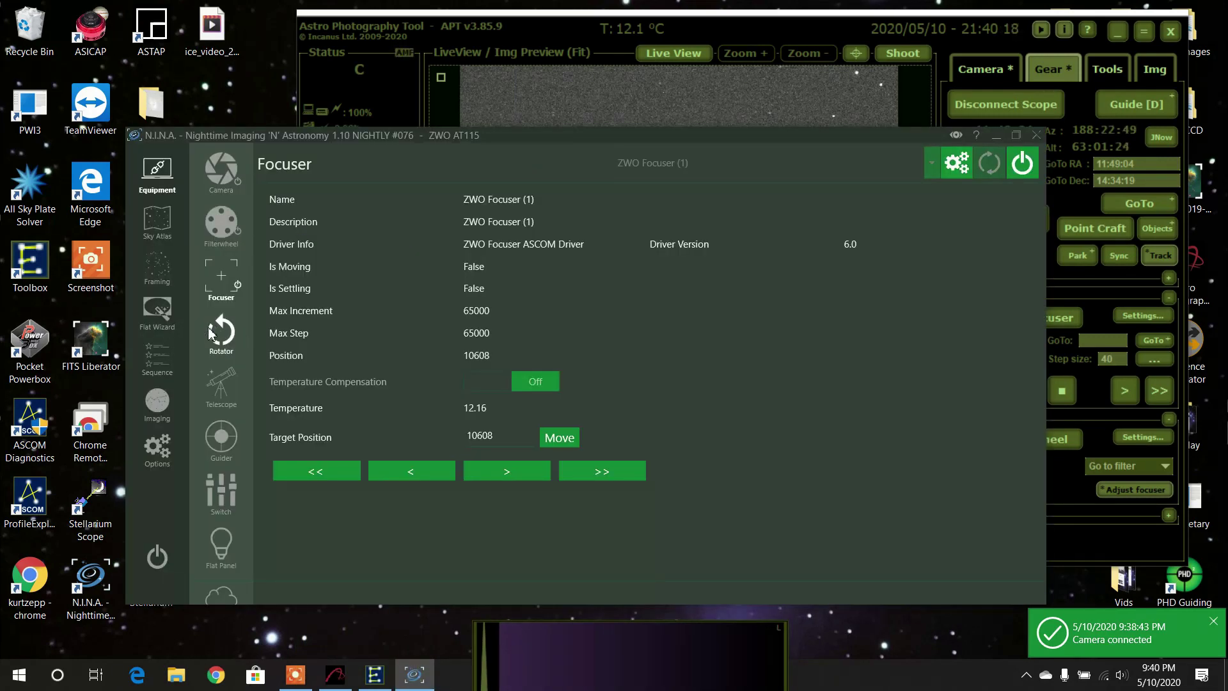
click(157, 402)
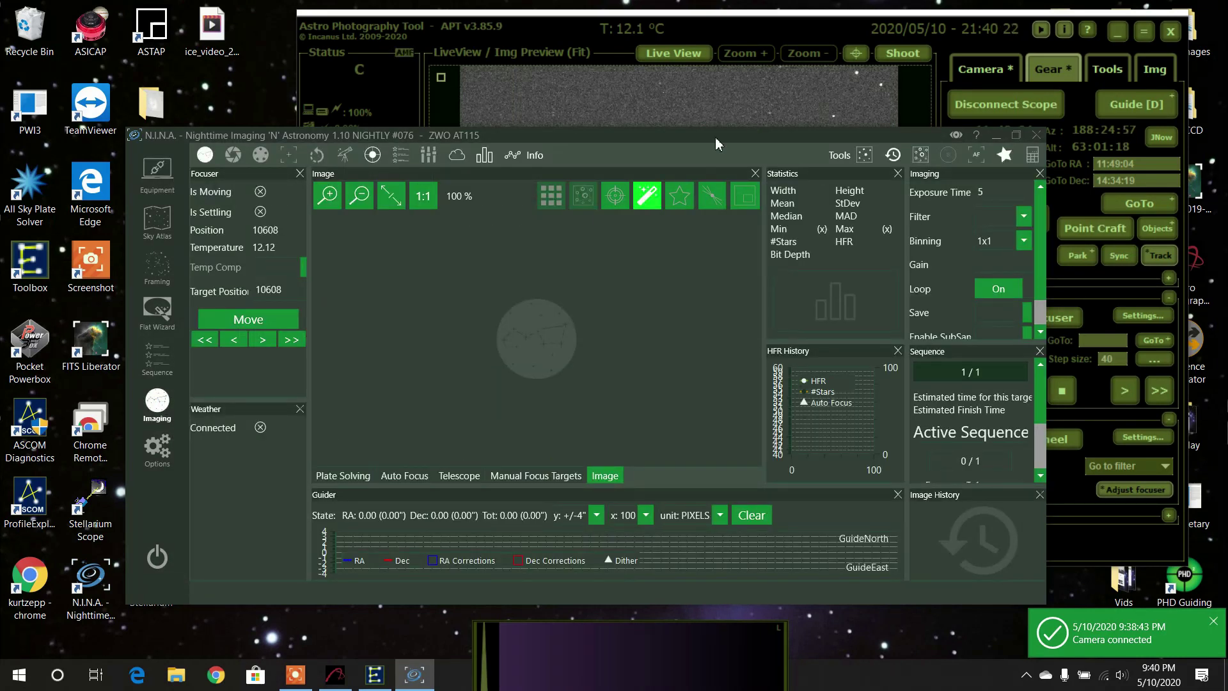
drag(692, 136, 666, 65)
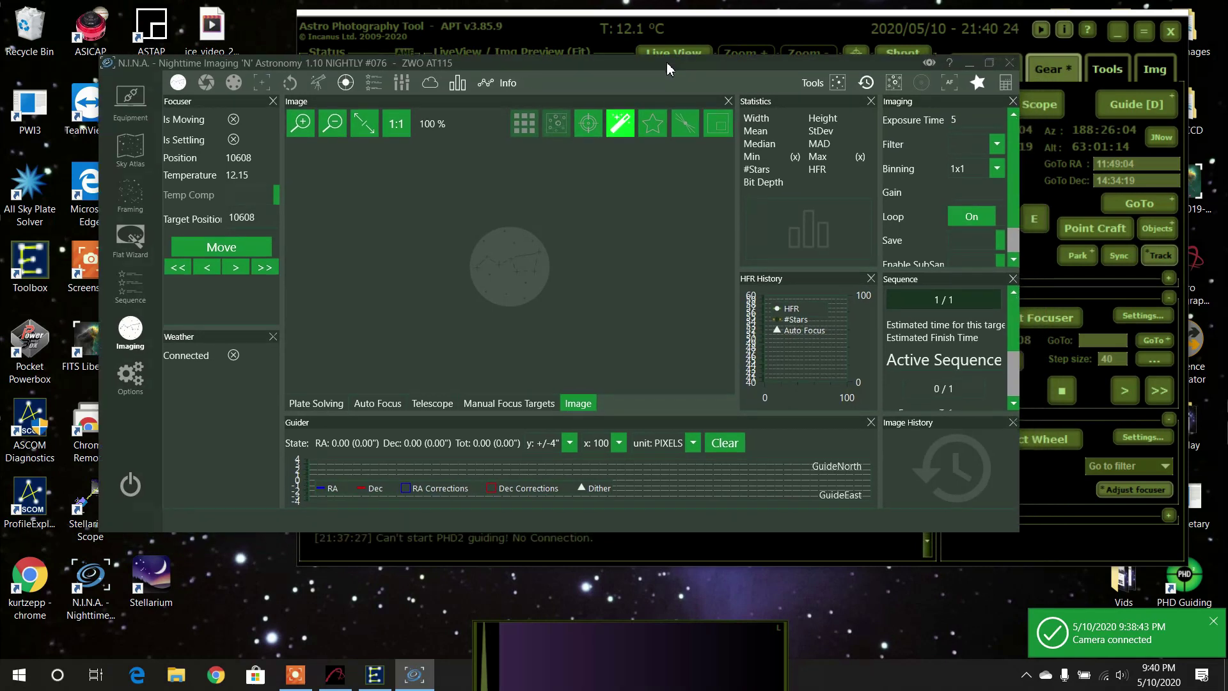
drag(651, 533, 647, 606)
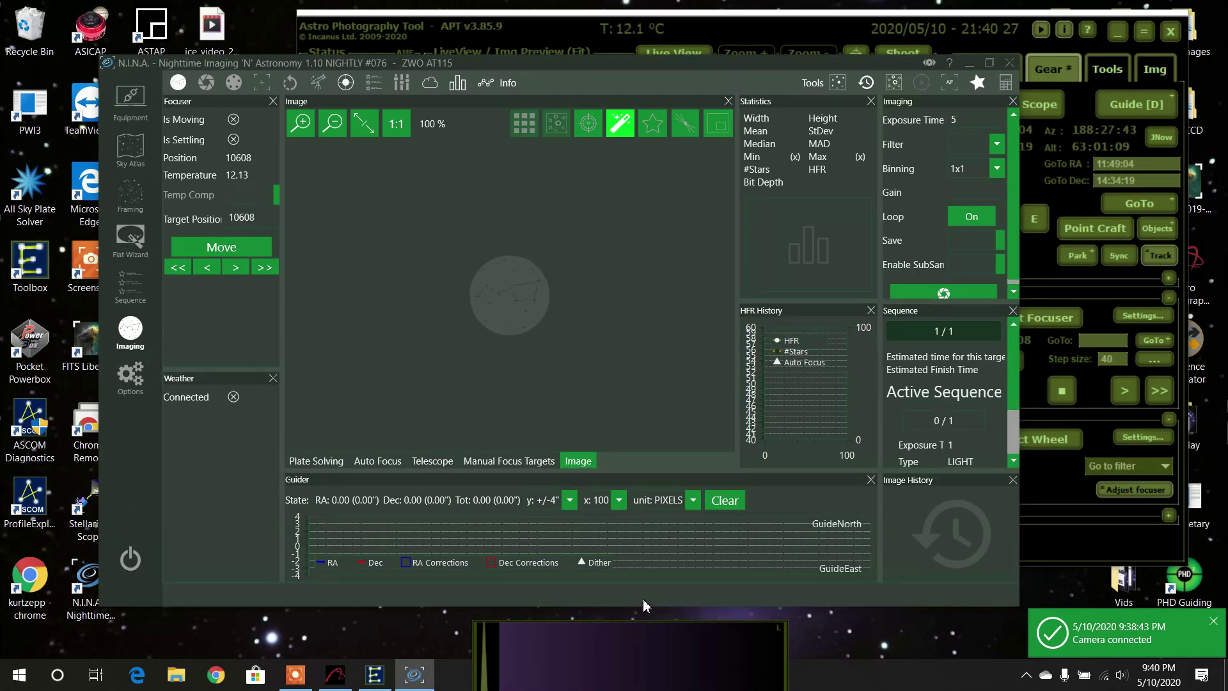
drag(623, 66, 638, 61)
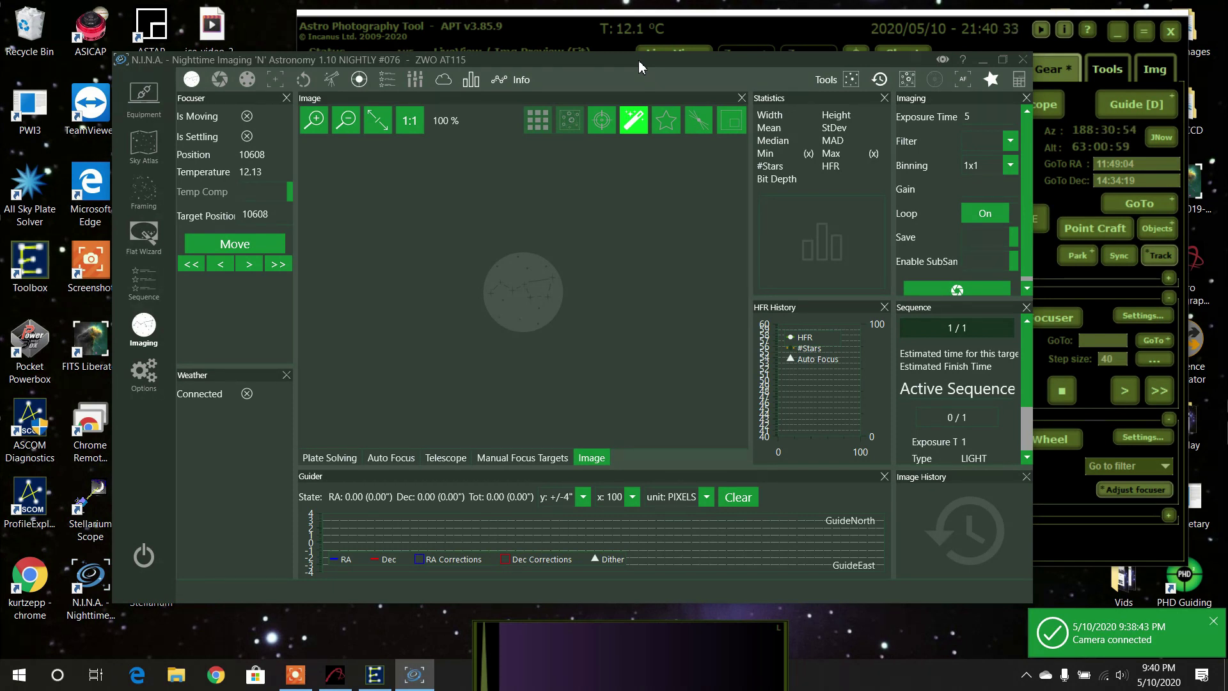
drag(639, 61, 643, 50)
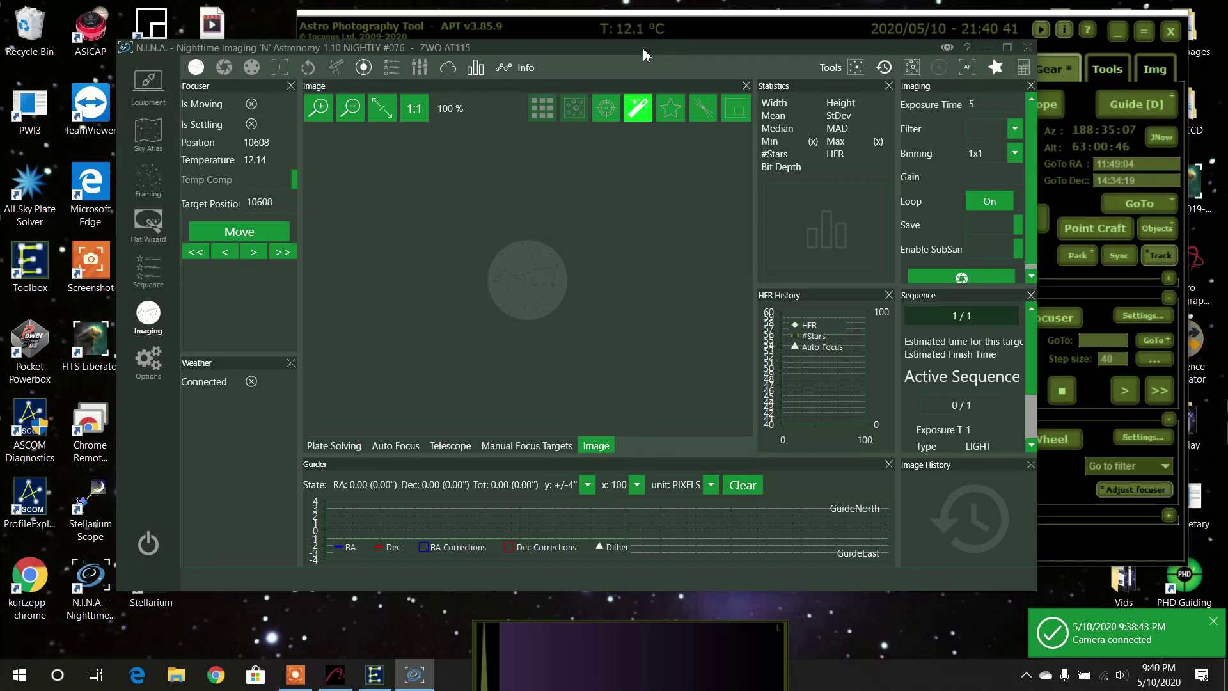
drag(643, 50, 647, 50)
click(658, 39)
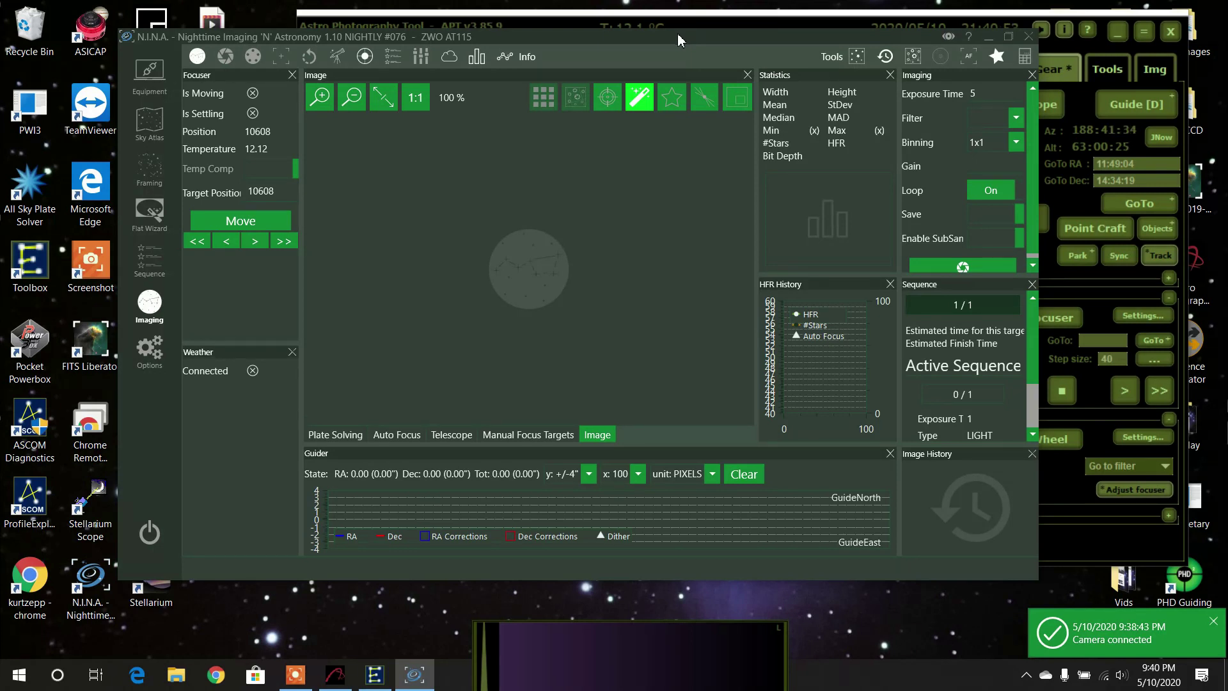
drag(678, 37, 684, 37)
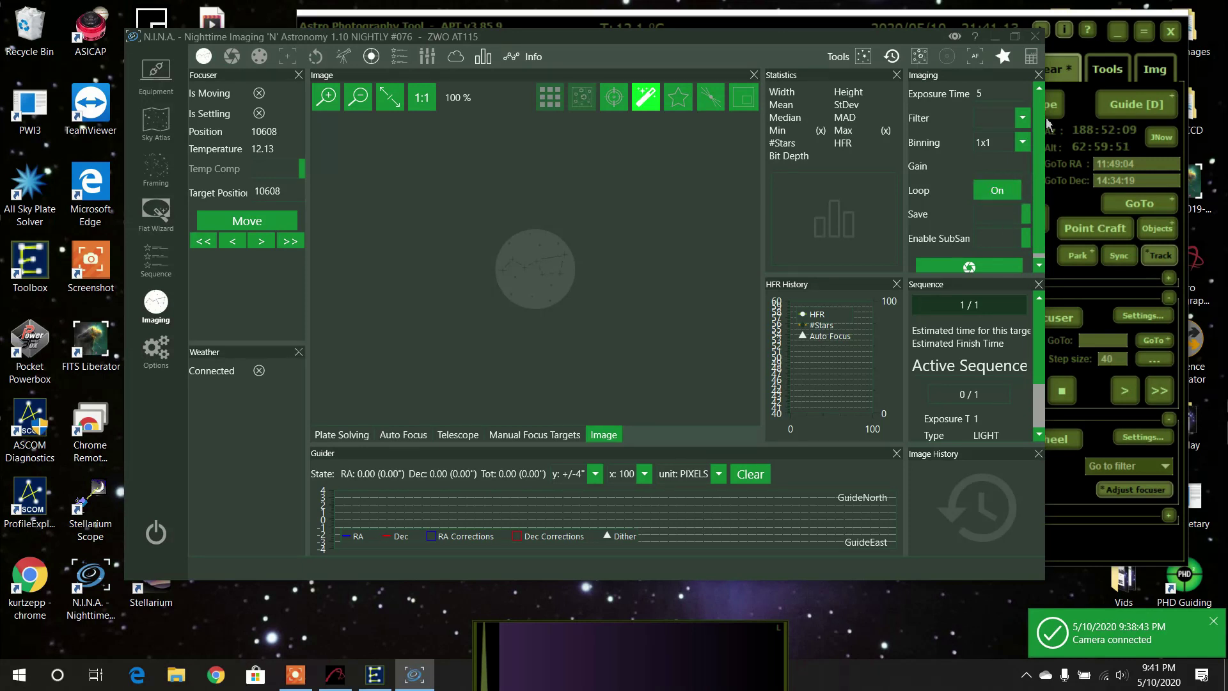
Loop 5 s exposures on the (Current) filter and fit the star field to the view
click(1023, 119)
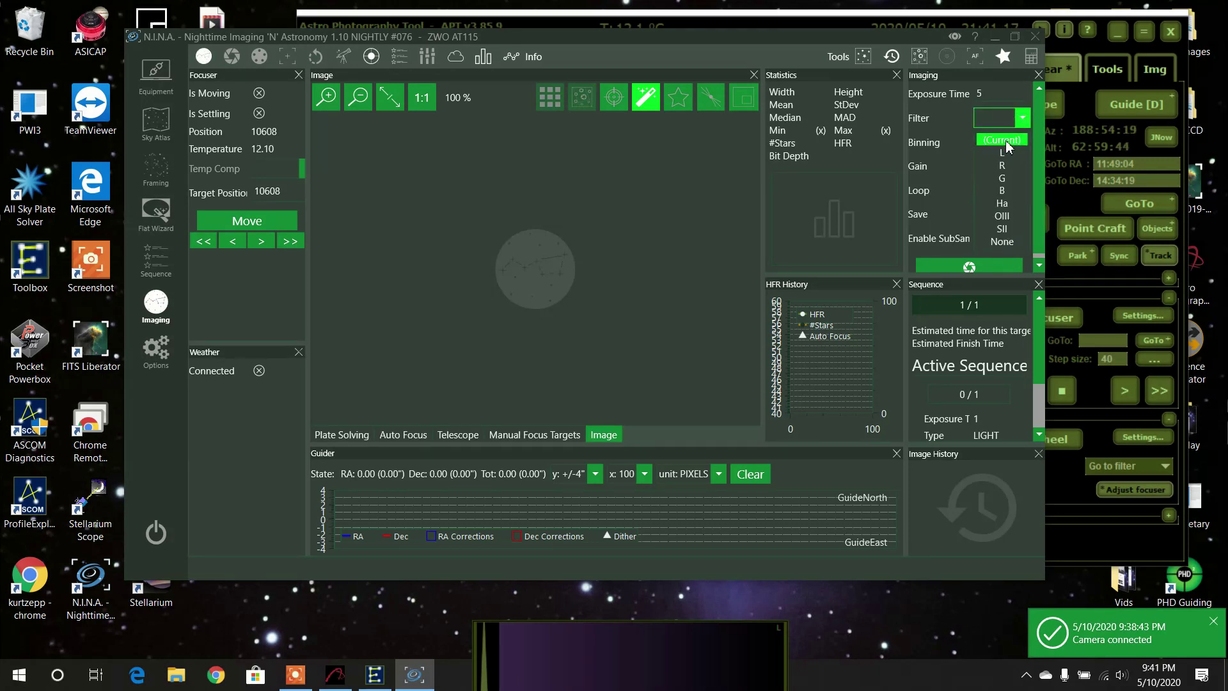
click(1008, 185)
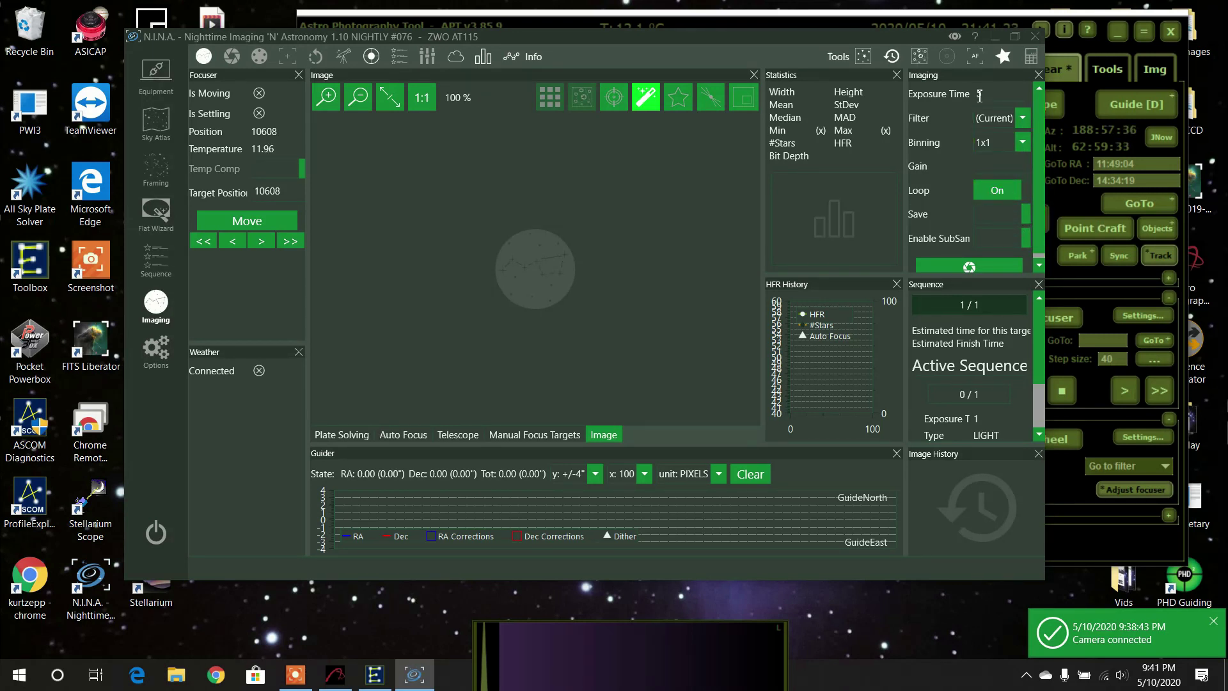
click(970, 270)
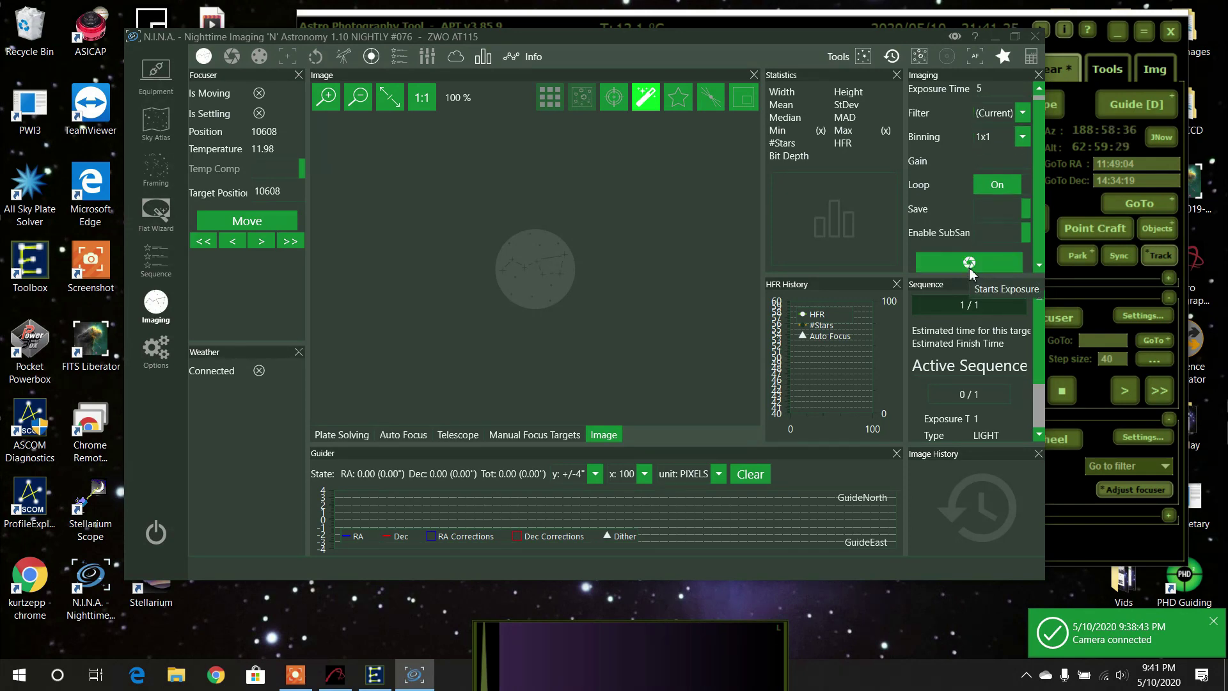
click(969, 268)
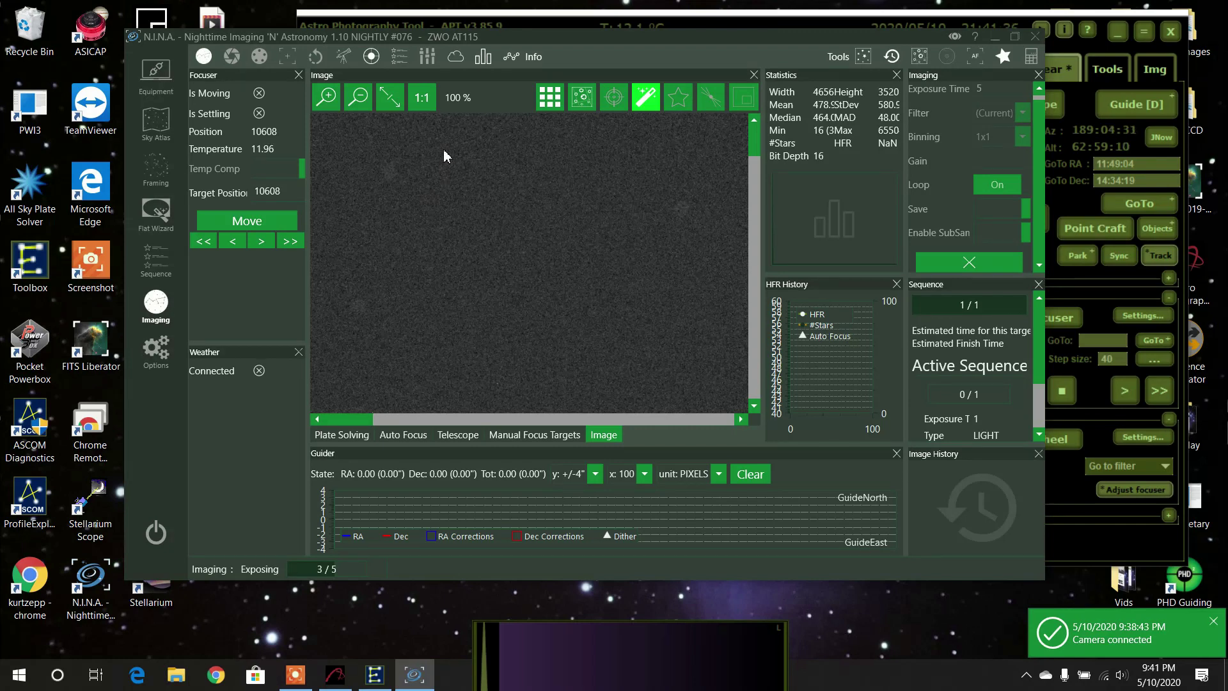
click(389, 97)
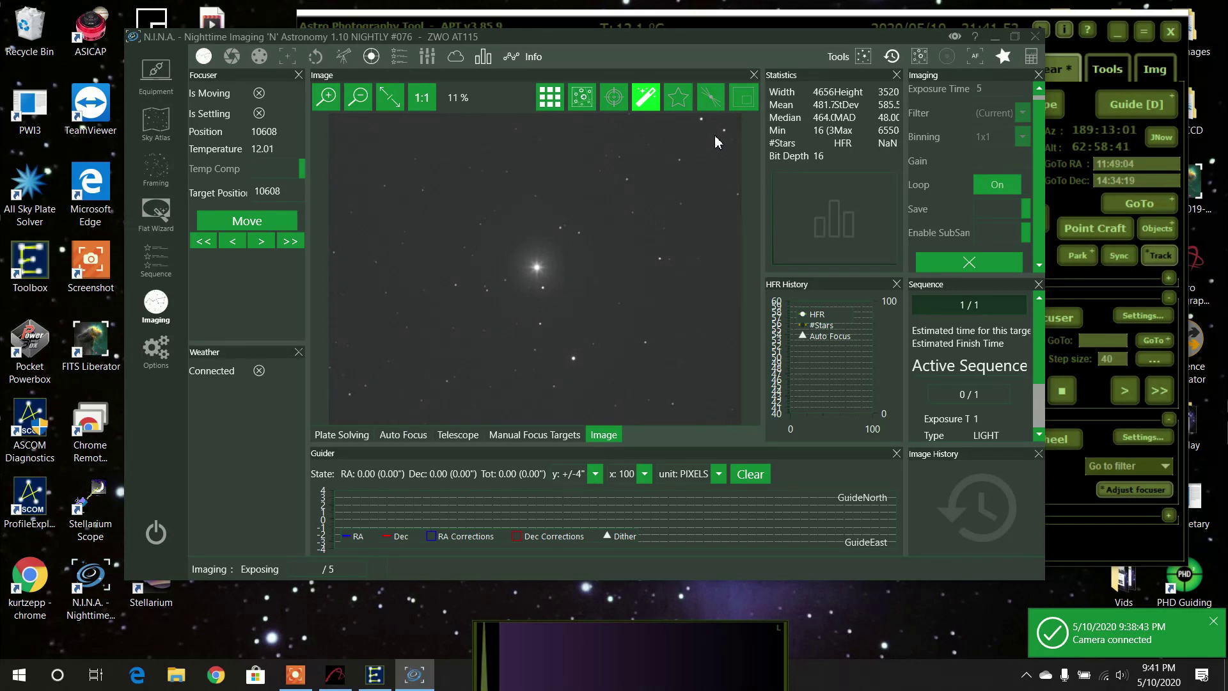
Enable HFR star detection so frames report 21 stars at HFR 7.29
click(681, 105)
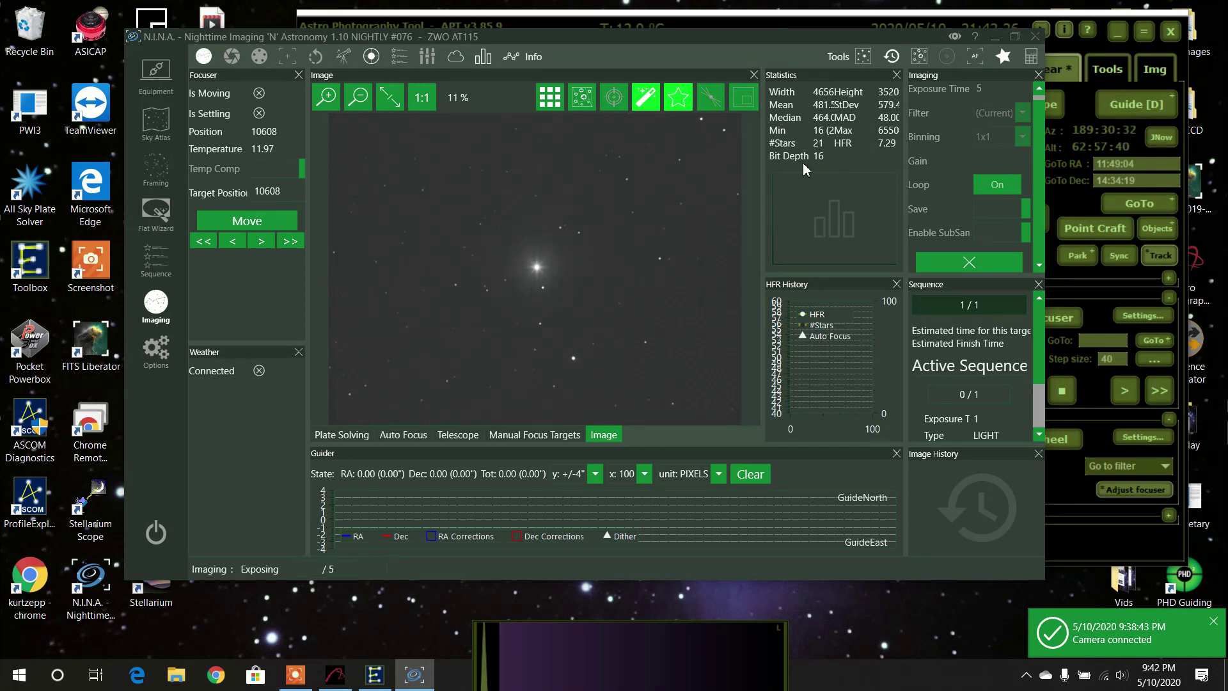
drag(752, 38, 762, 48)
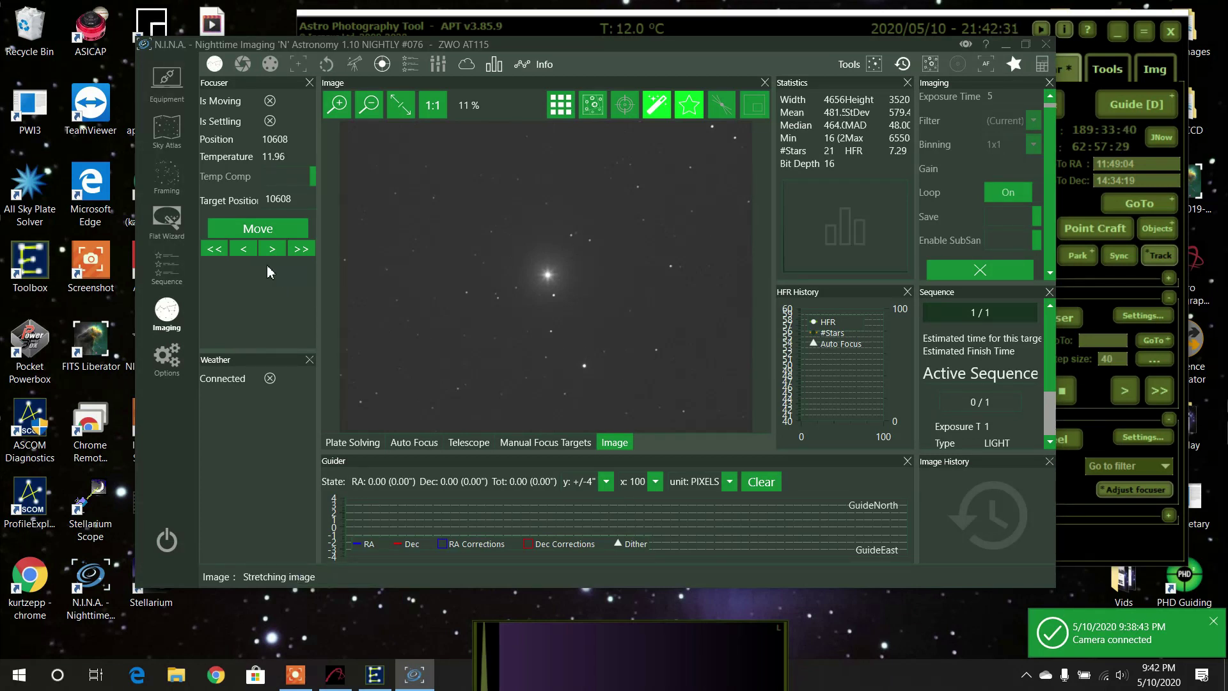
In Options > Equipment, set focuser Backlash IN and OUT to 0, then go back to Imaging
click(173, 360)
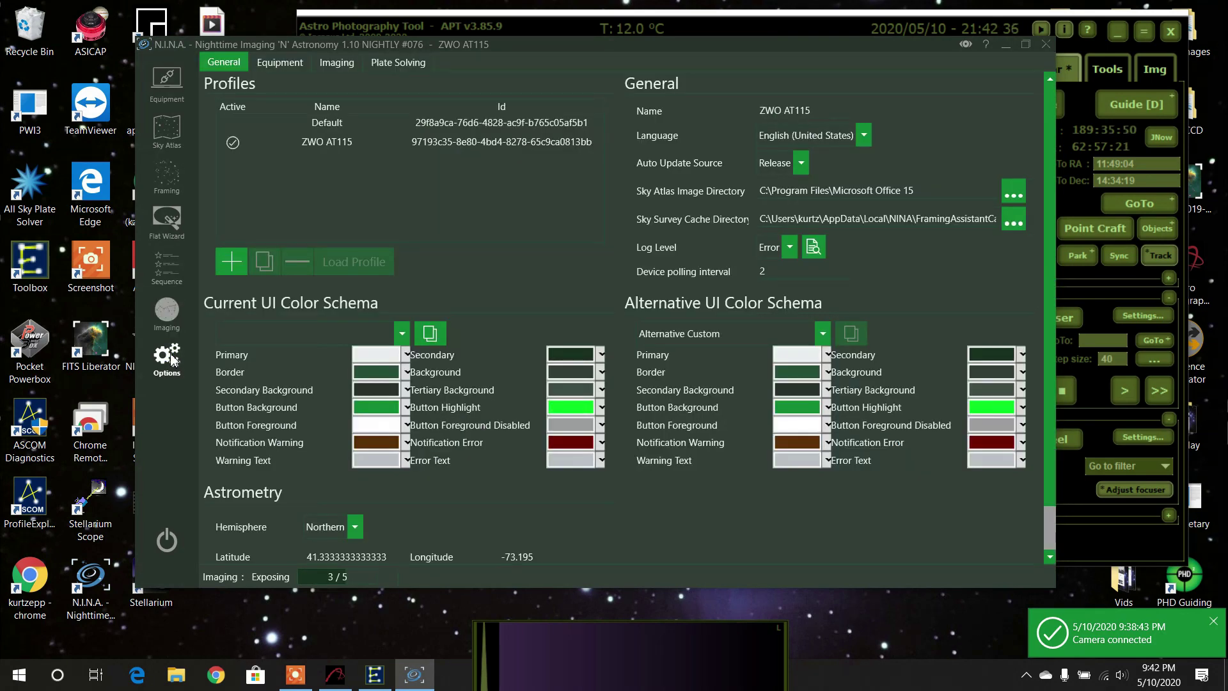
click(295, 64)
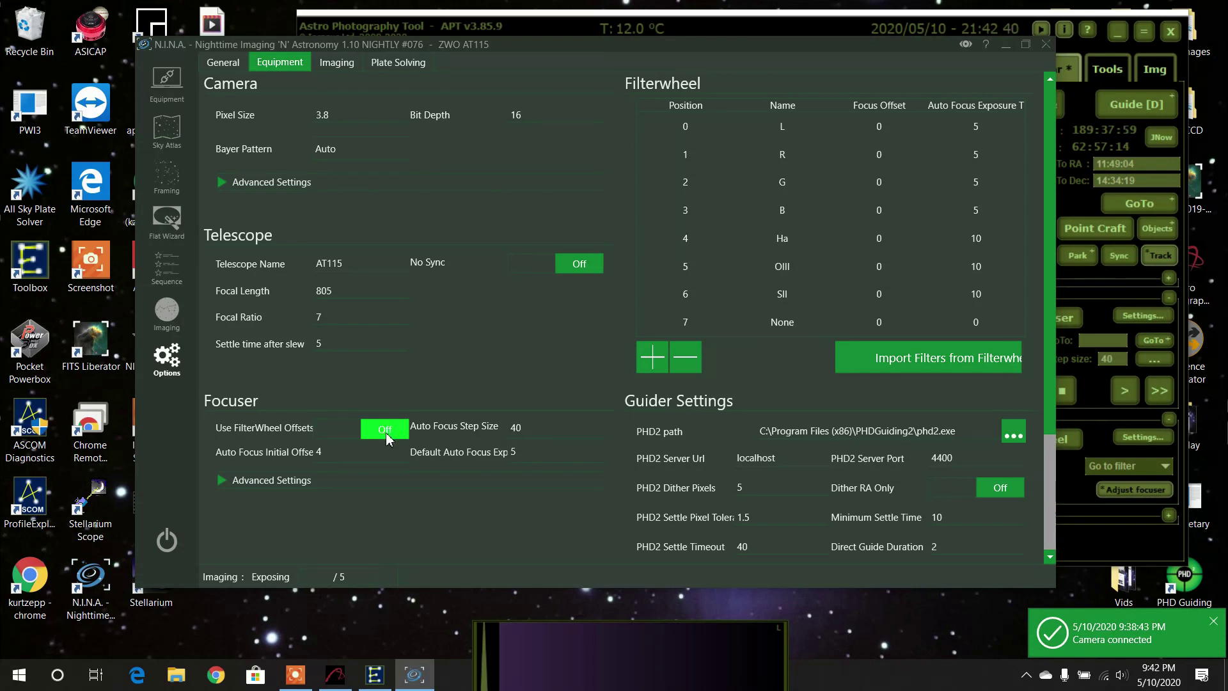
scroll(307, 427, down, 2)
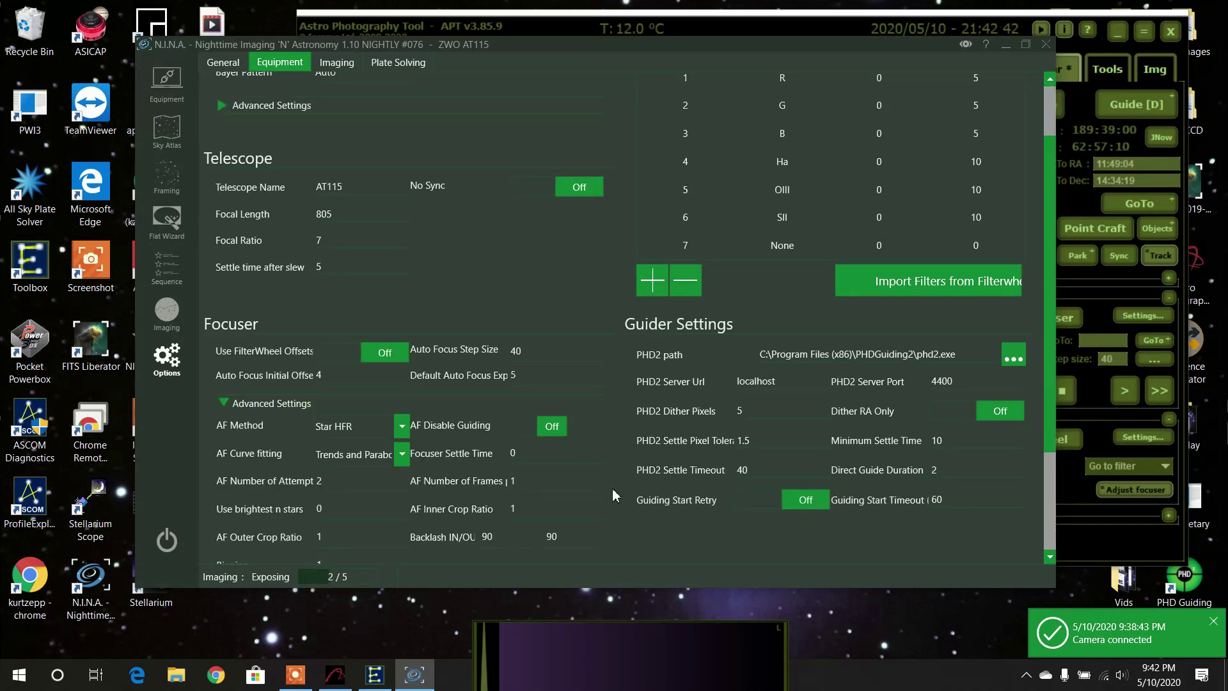
key(BackSpace)
key(BackSpace)
text(0)
key(Tab)
key(BackSpace)
key(BackSpace)
text(0)
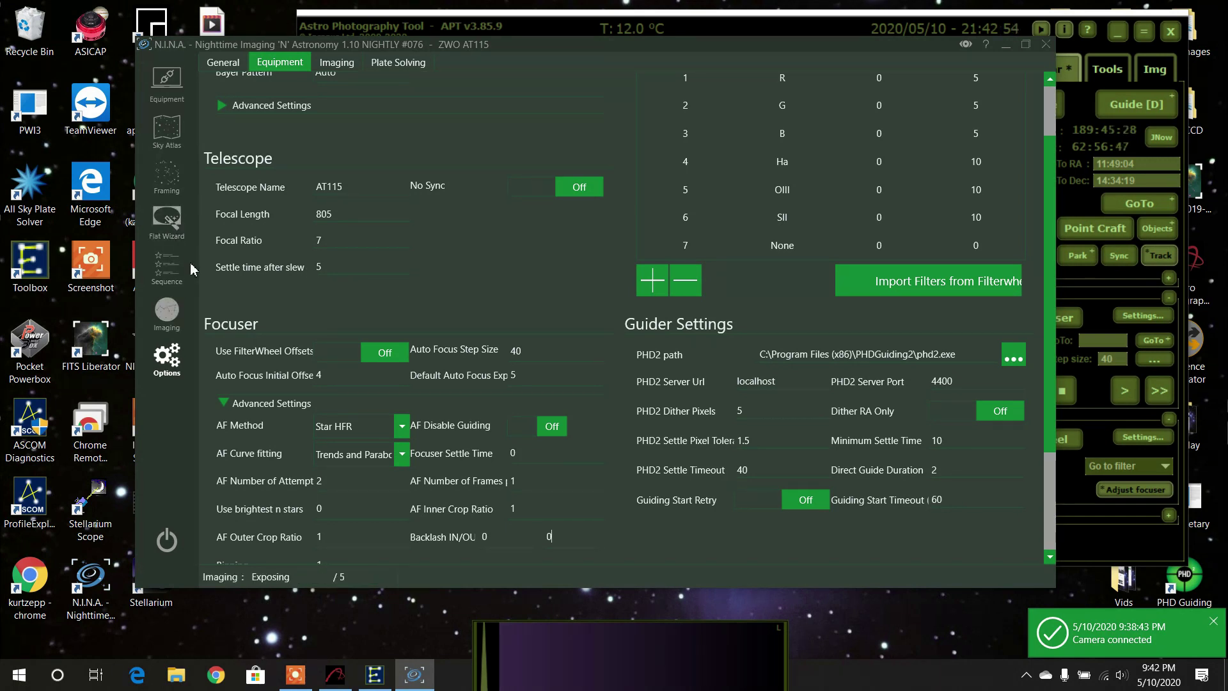
click(167, 310)
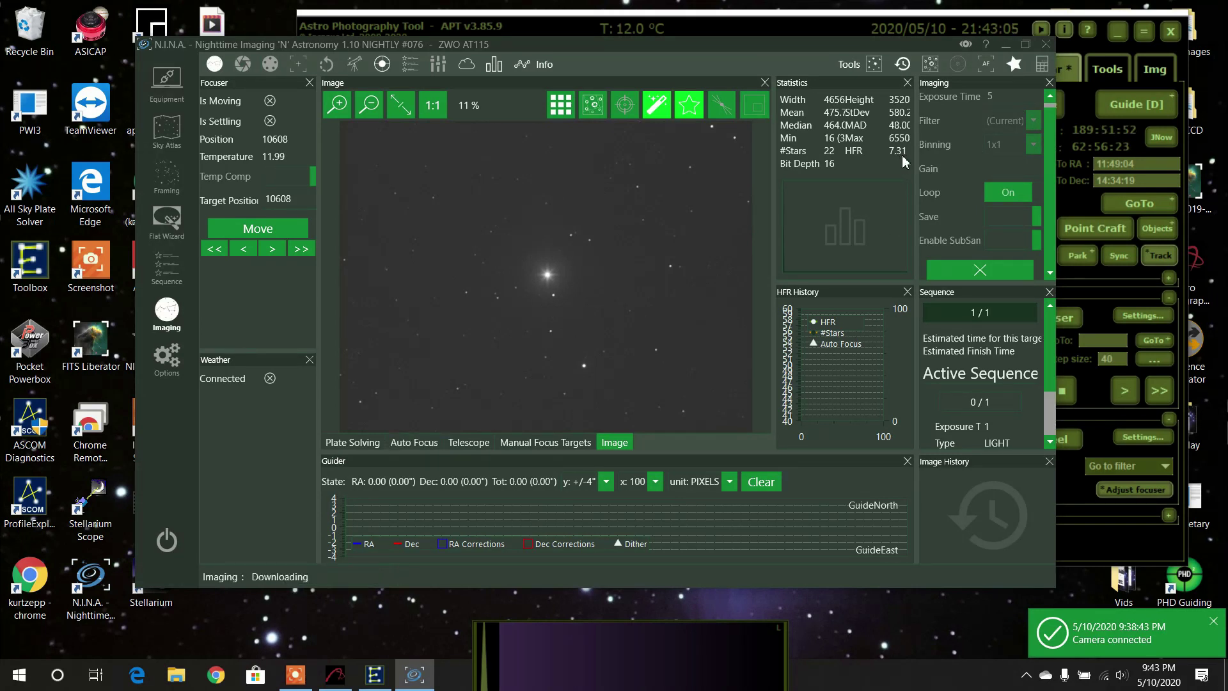
Run autofocus from the Auto Focus tab, reaching best HFR 2.37 at position 10363
click(416, 443)
click(542, 396)
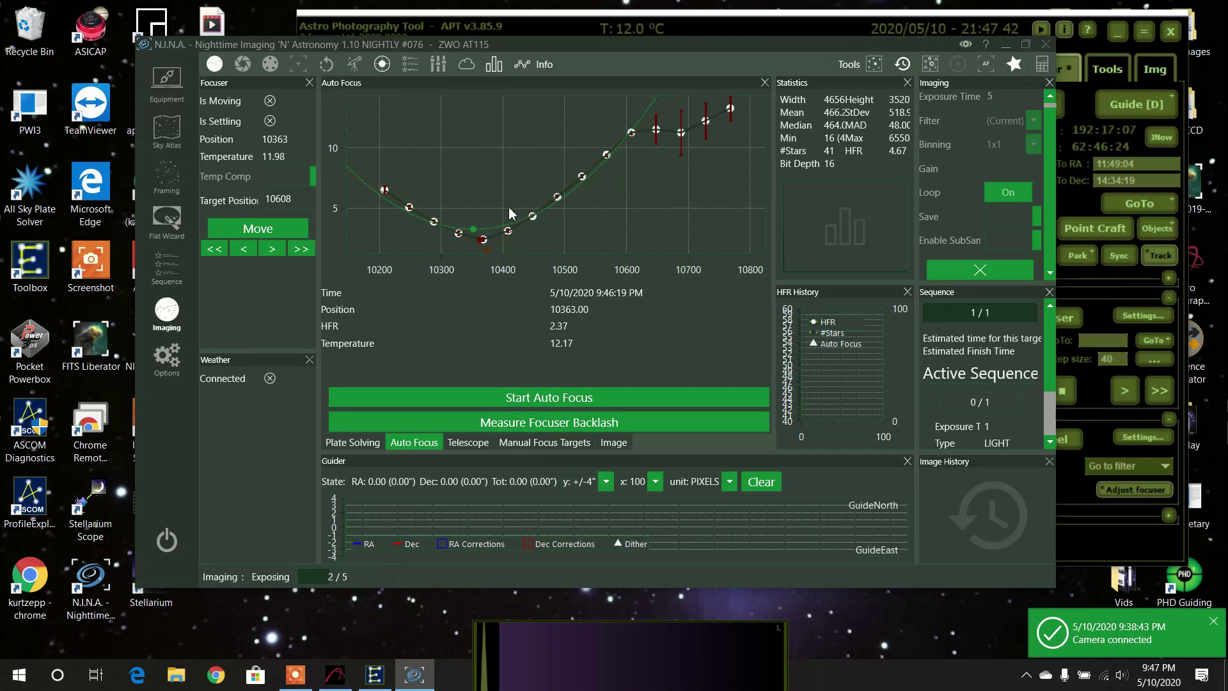
Open the Equipment options showing focuser autofocus settings with Backlash IN/OUT at 0
click(166, 356)
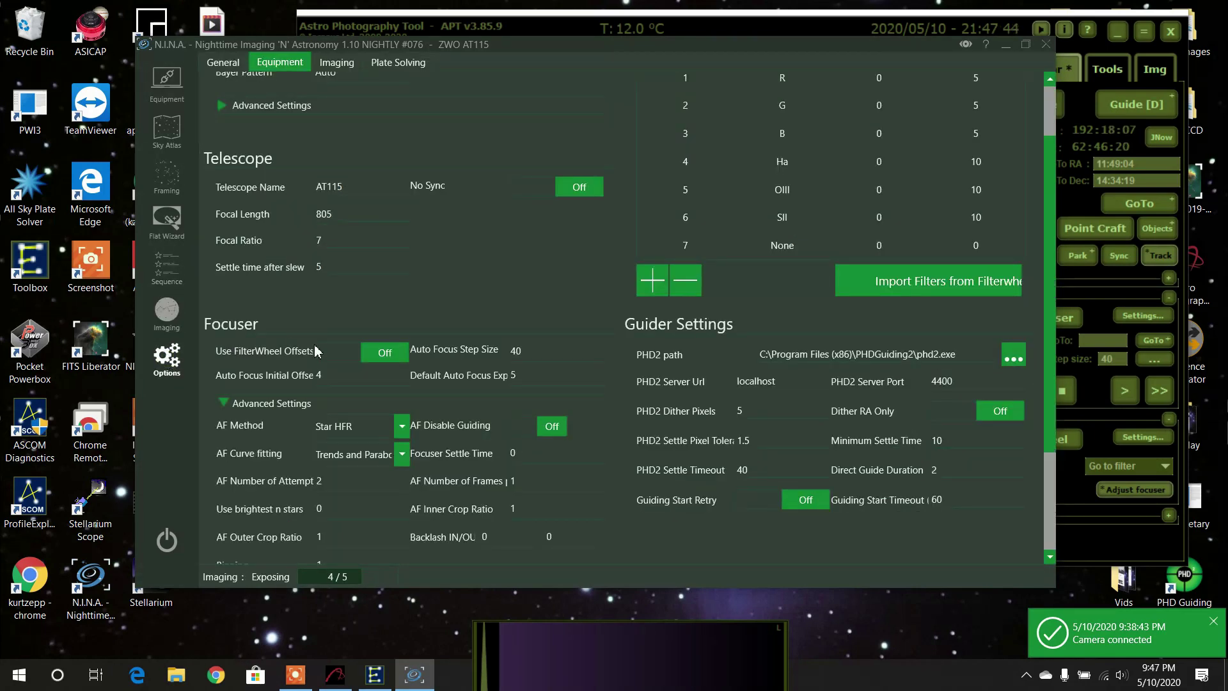
Change focuser Backlash IN and OUT from 0 to 90 each, then go back to Imaging
scroll(419, 415, down, 3)
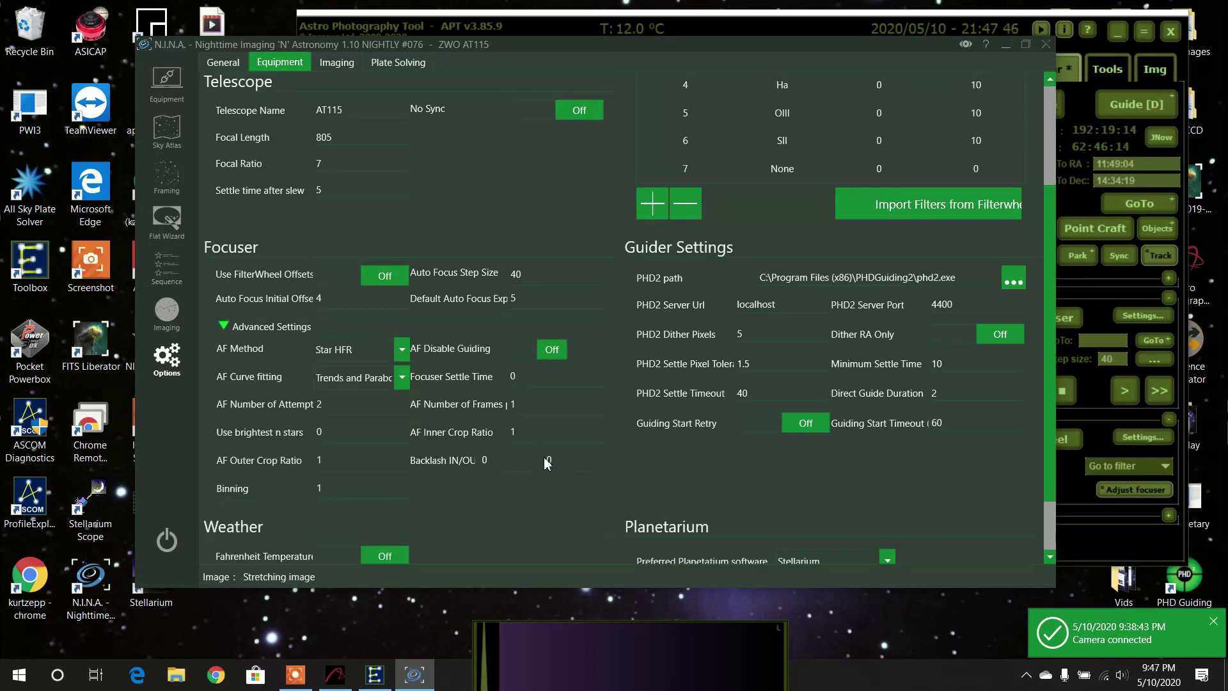
double_click(484, 460)
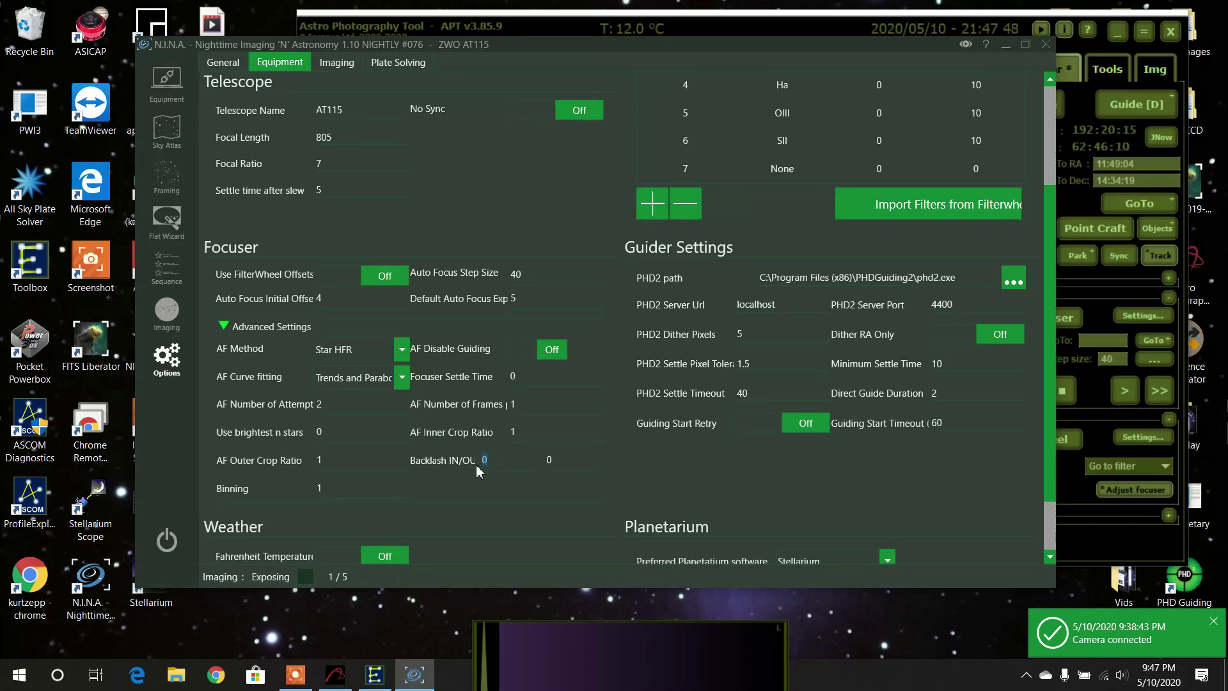
text(90)
double_click(545, 466)
text(90)
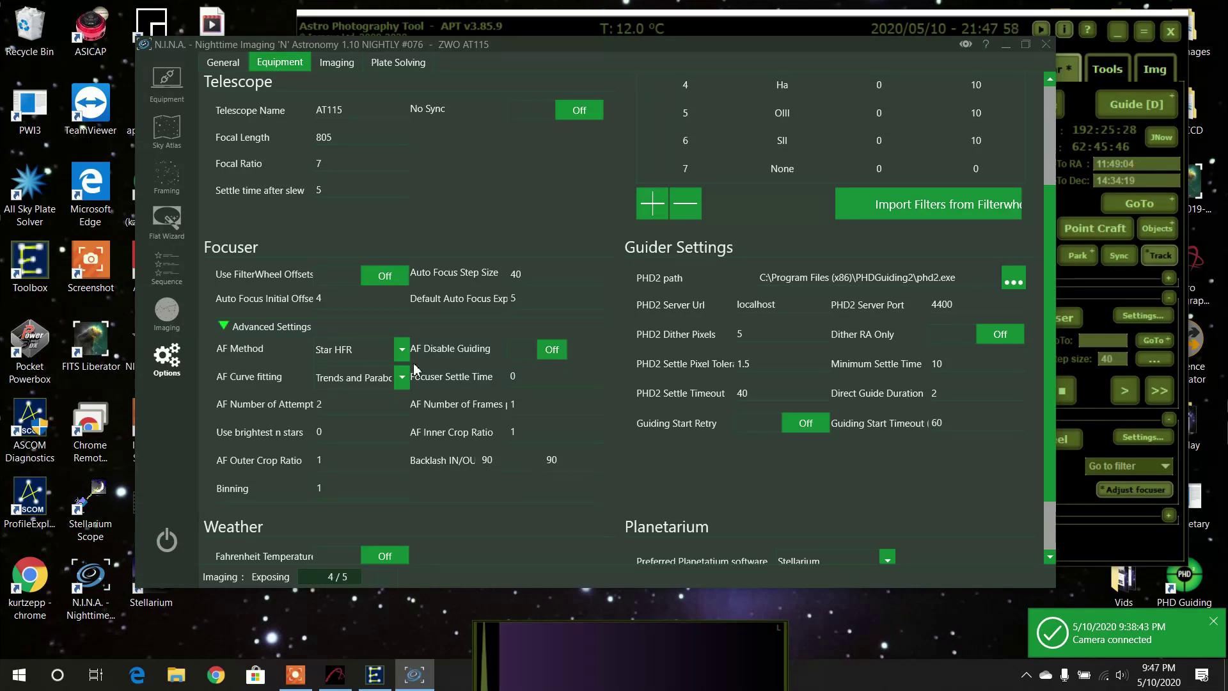
click(167, 313)
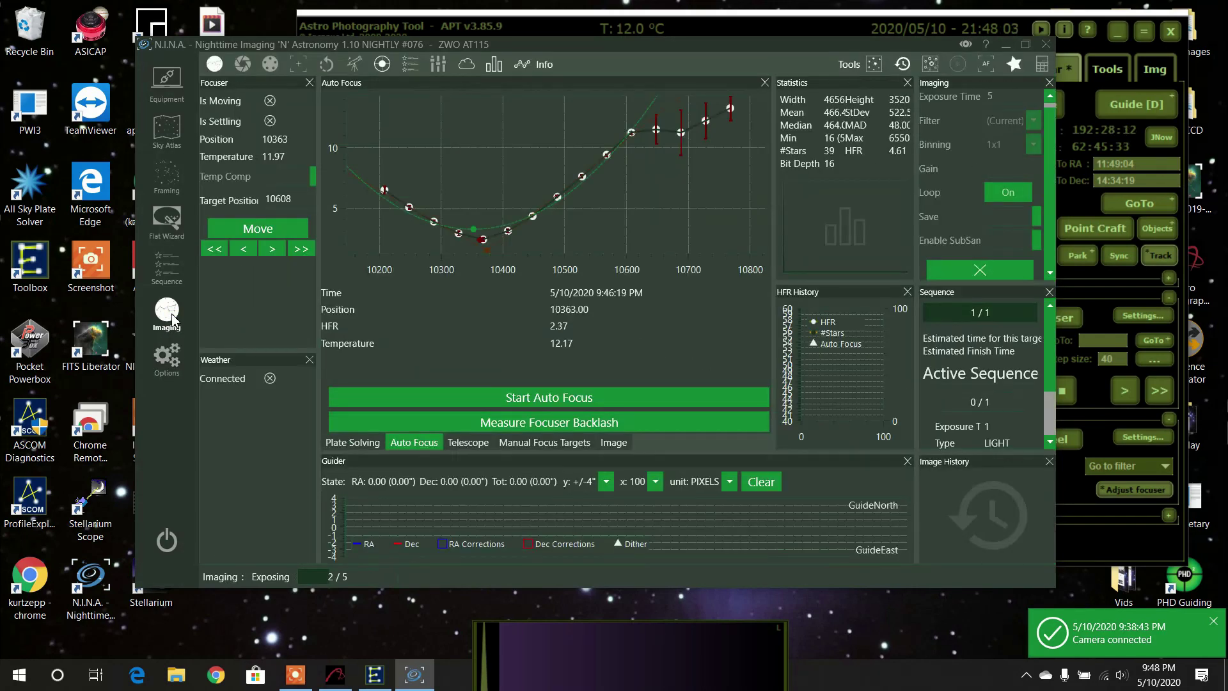
Rerun autofocus with backlash 90/90, settling at 10455 with best HFR 2.00
click(567, 397)
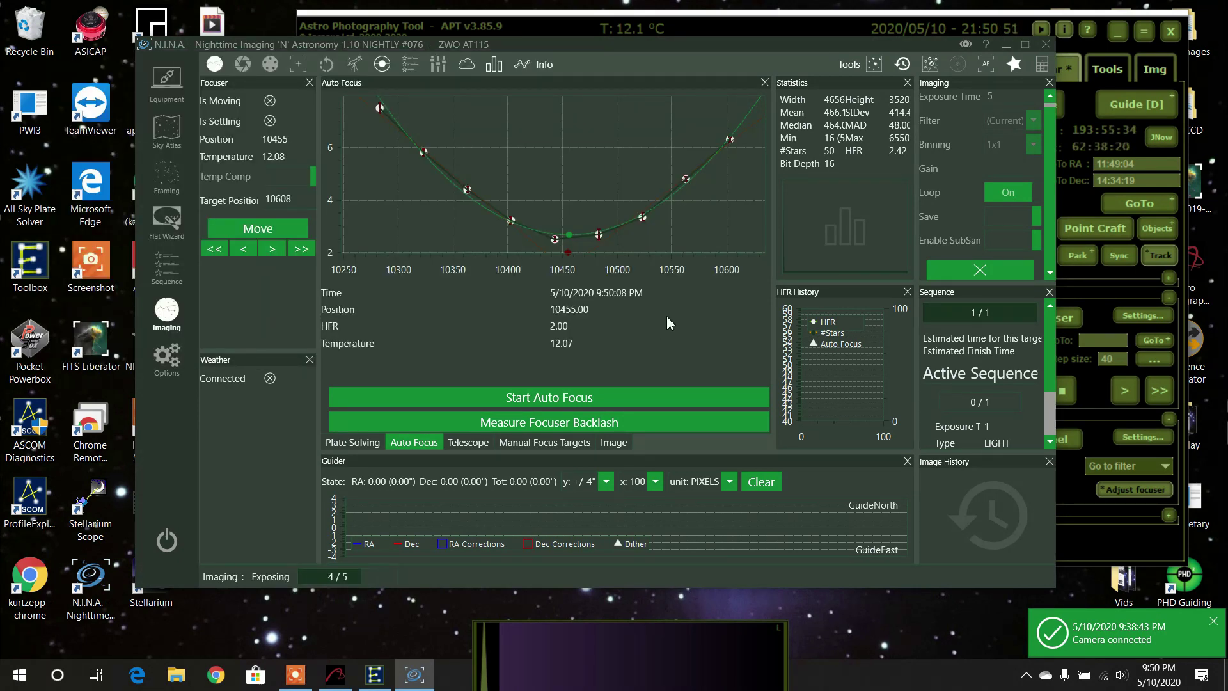
Reposition the N.I.N.A. window to show the focused star field at 46 stars, HFR 2.52
drag(750, 45, 735, 63)
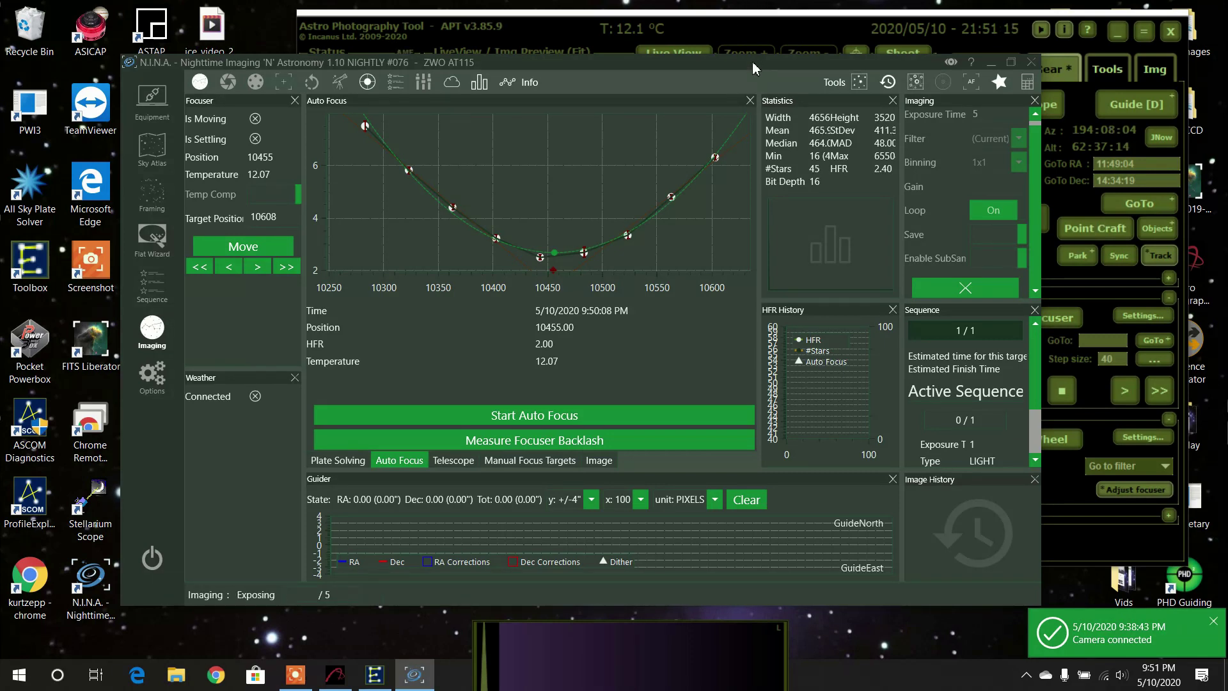
drag(752, 67, 744, 64)
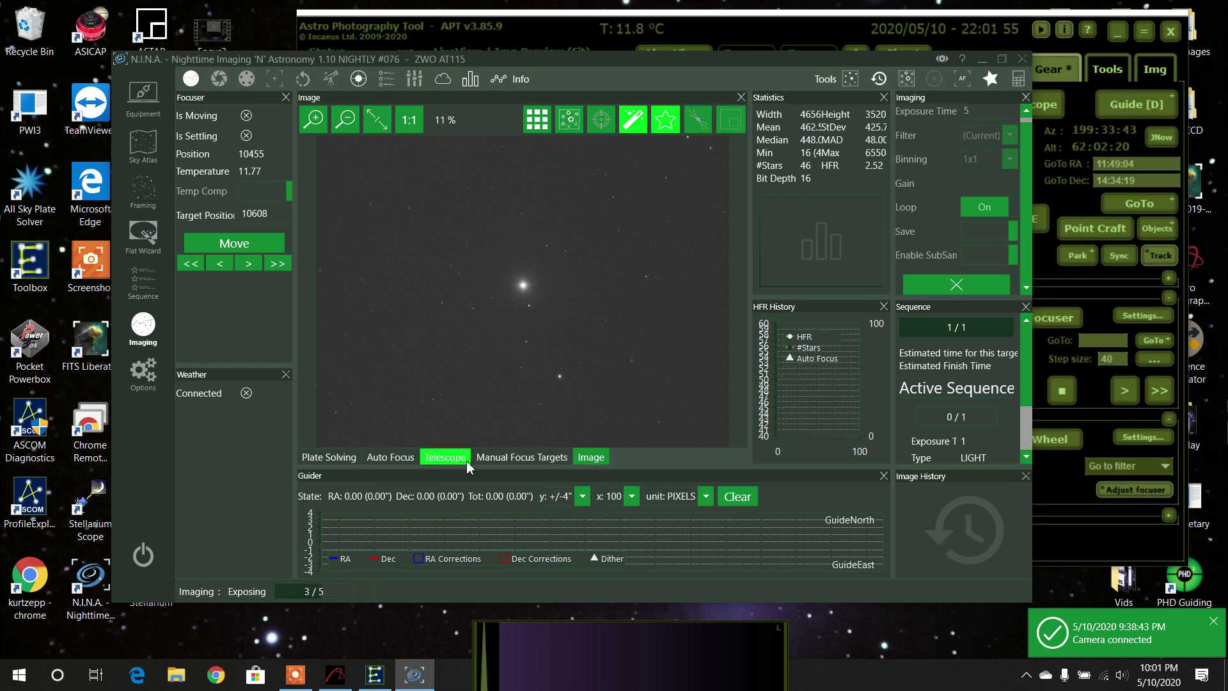
Review the autofocus curve, then return to the live Bahtinov star image
click(390, 456)
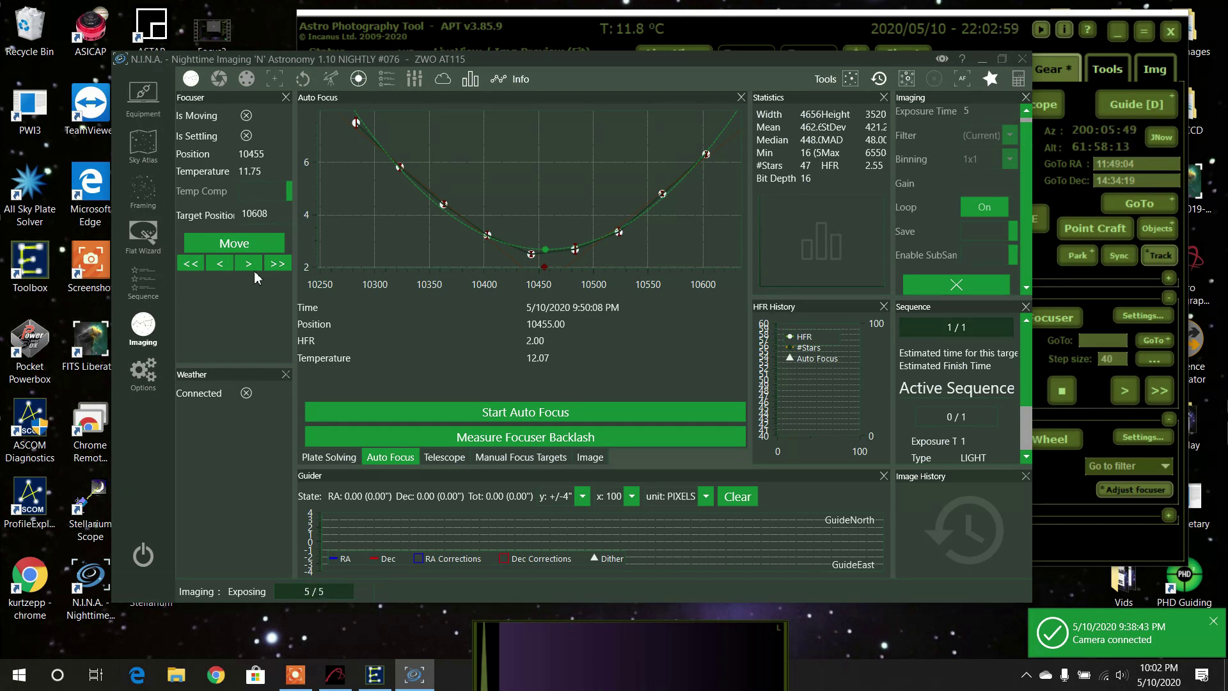
click(583, 457)
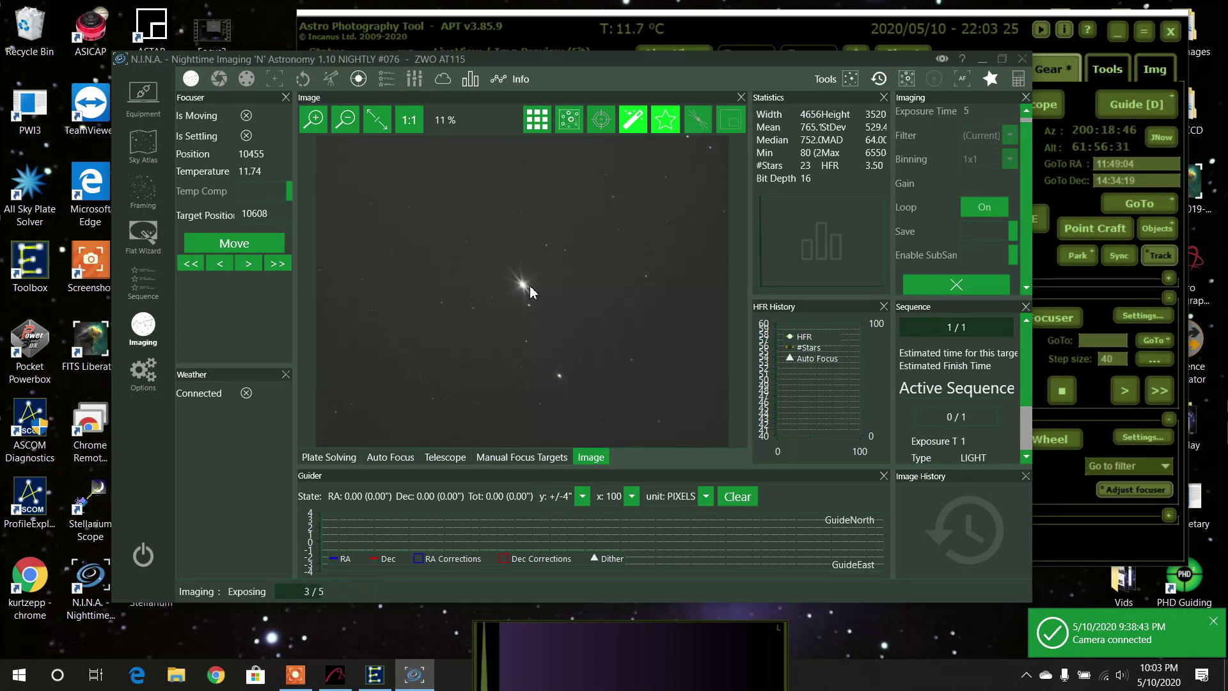
click(407, 125)
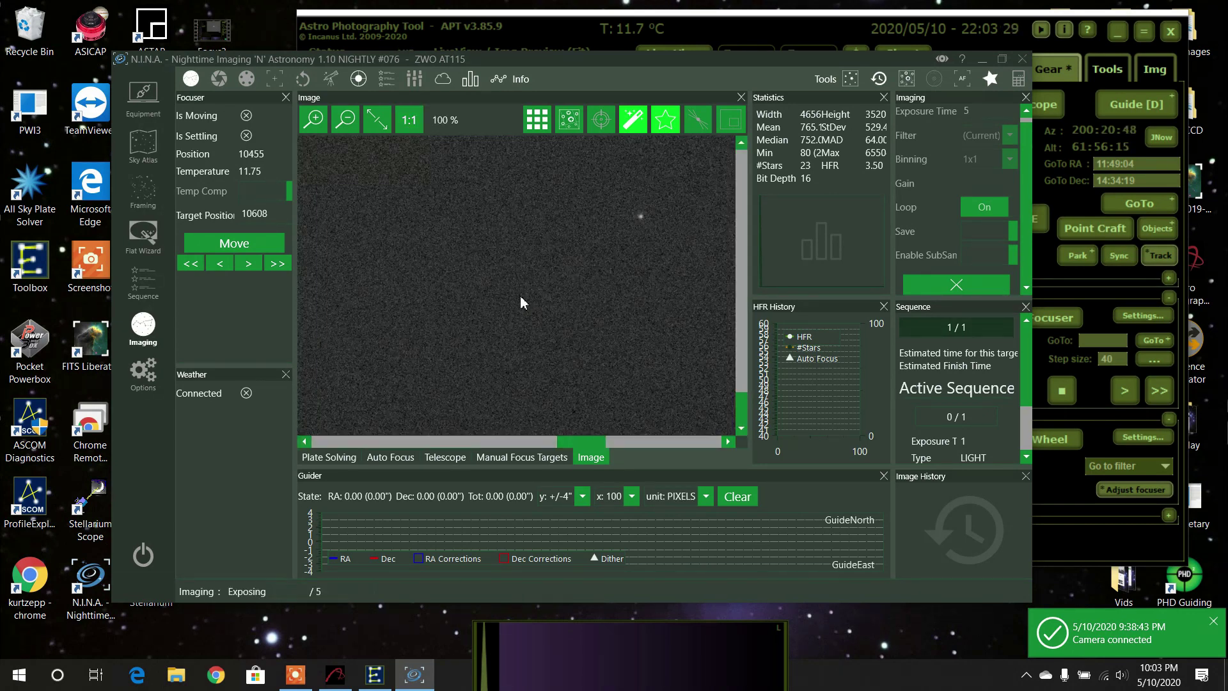
drag(432, 249, 586, 197)
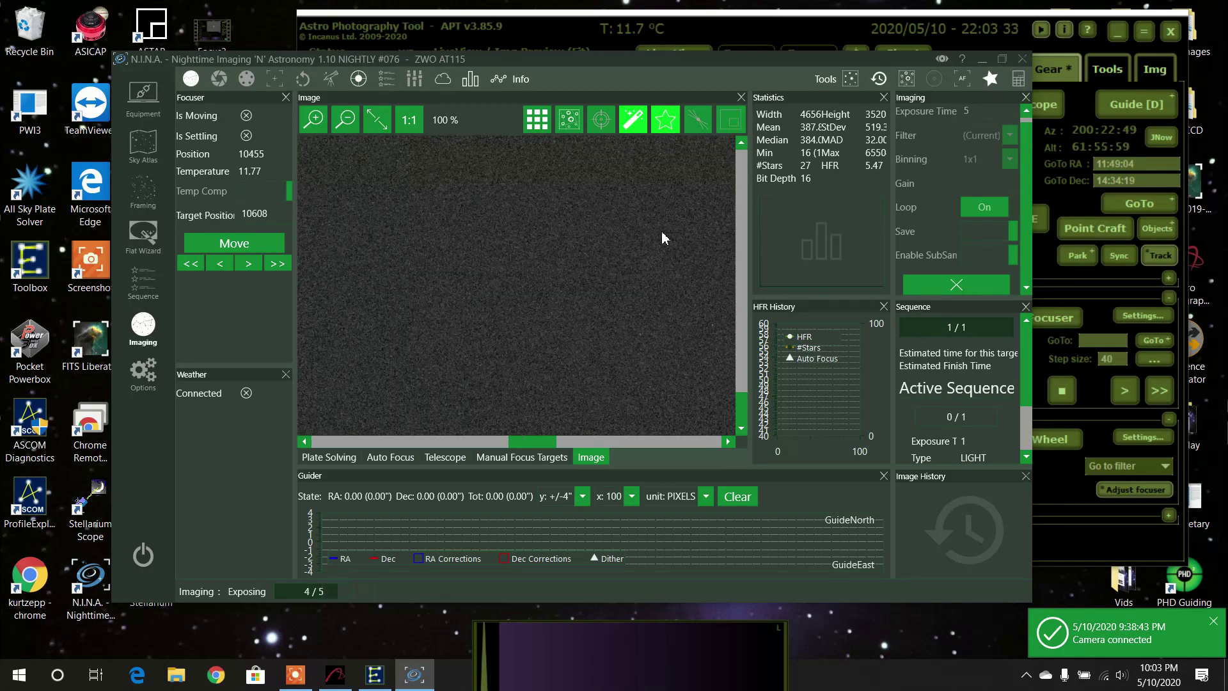
drag(741, 404, 741, 281)
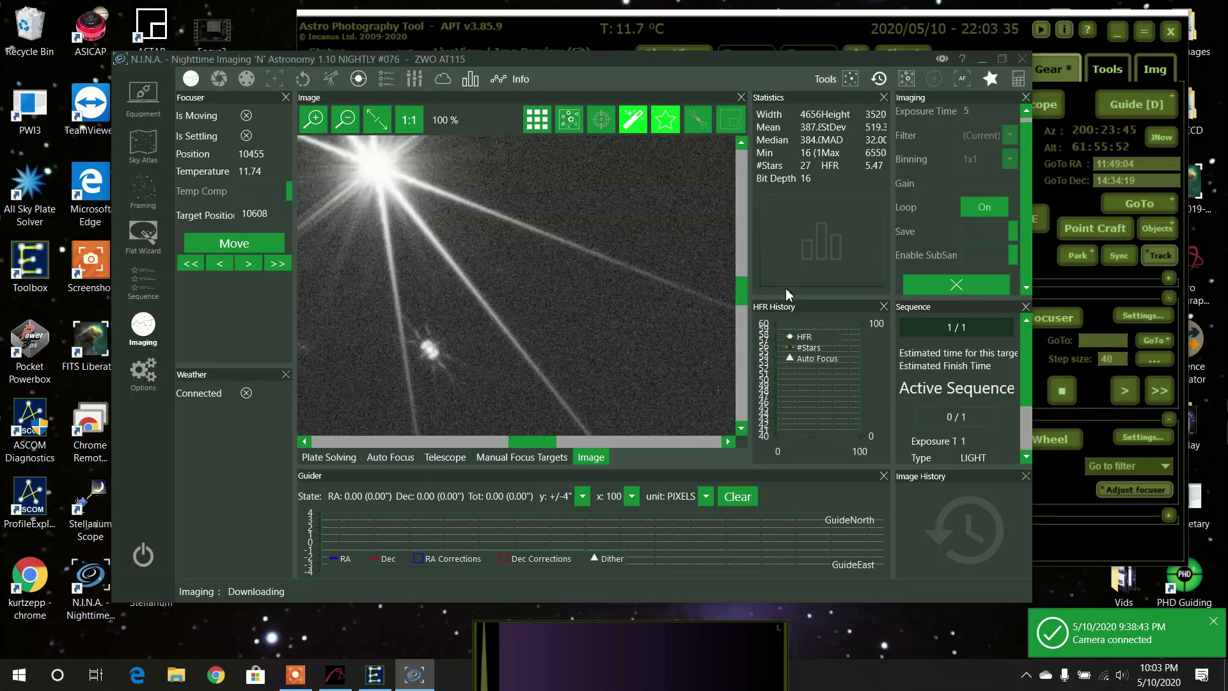
drag(642, 293, 710, 298)
drag(624, 287, 638, 288)
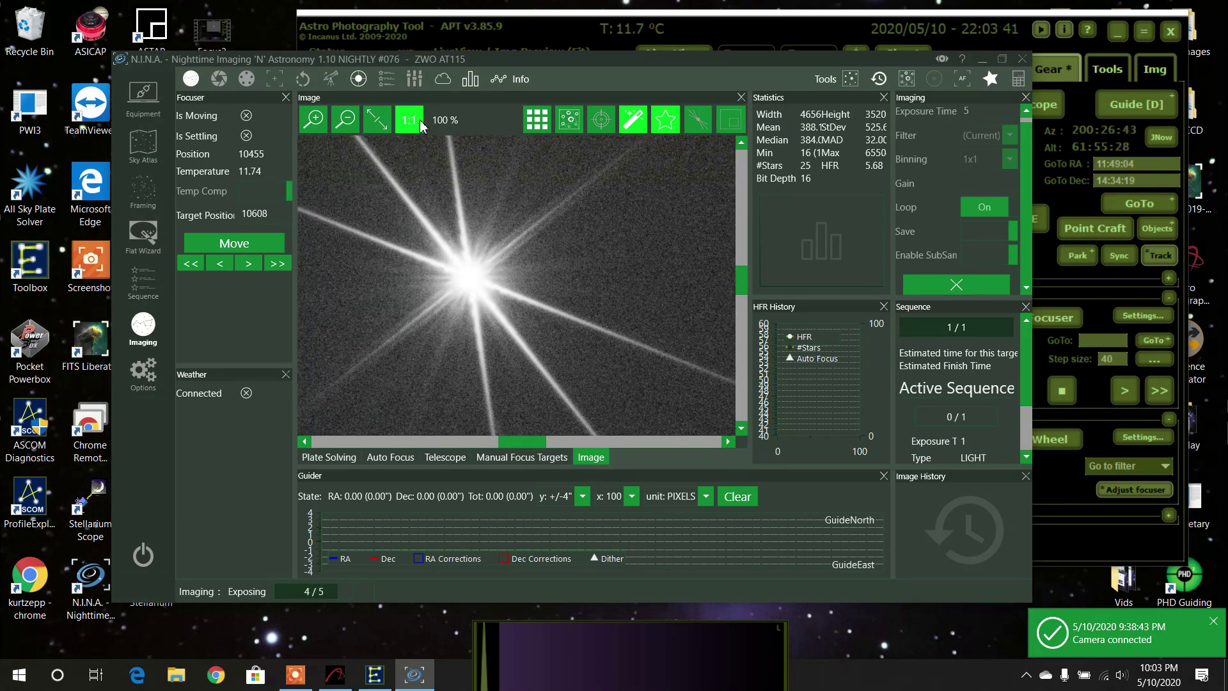
click(377, 119)
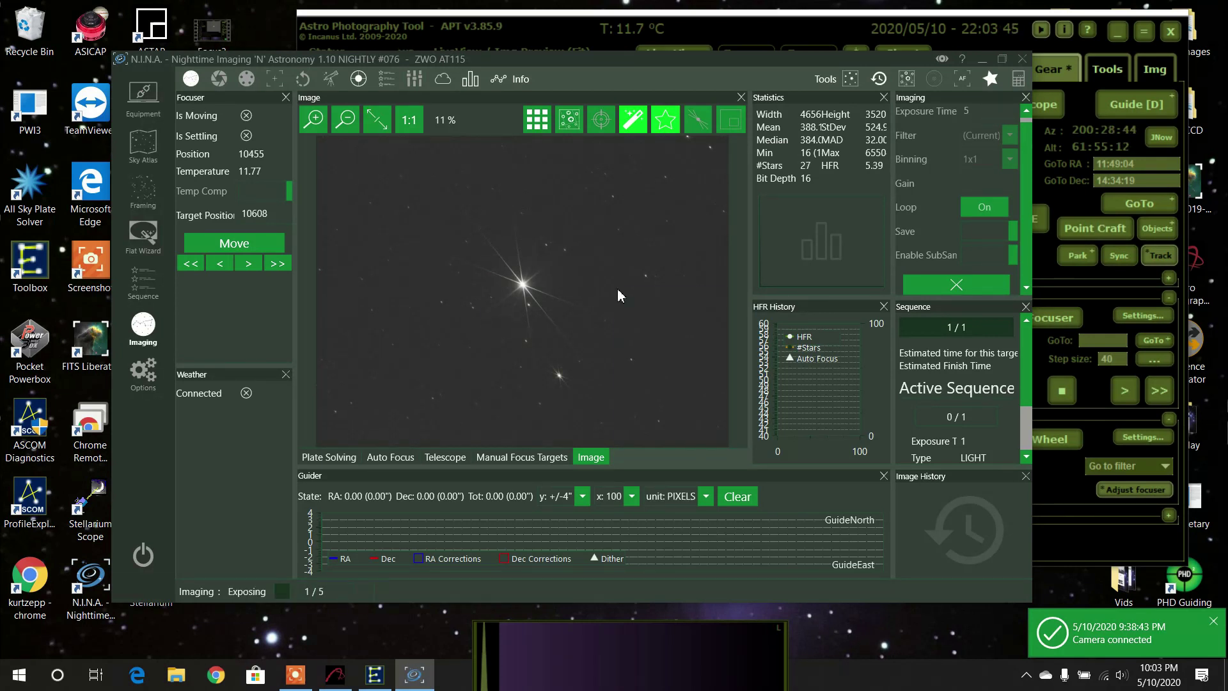
mouse_move(766, 369)
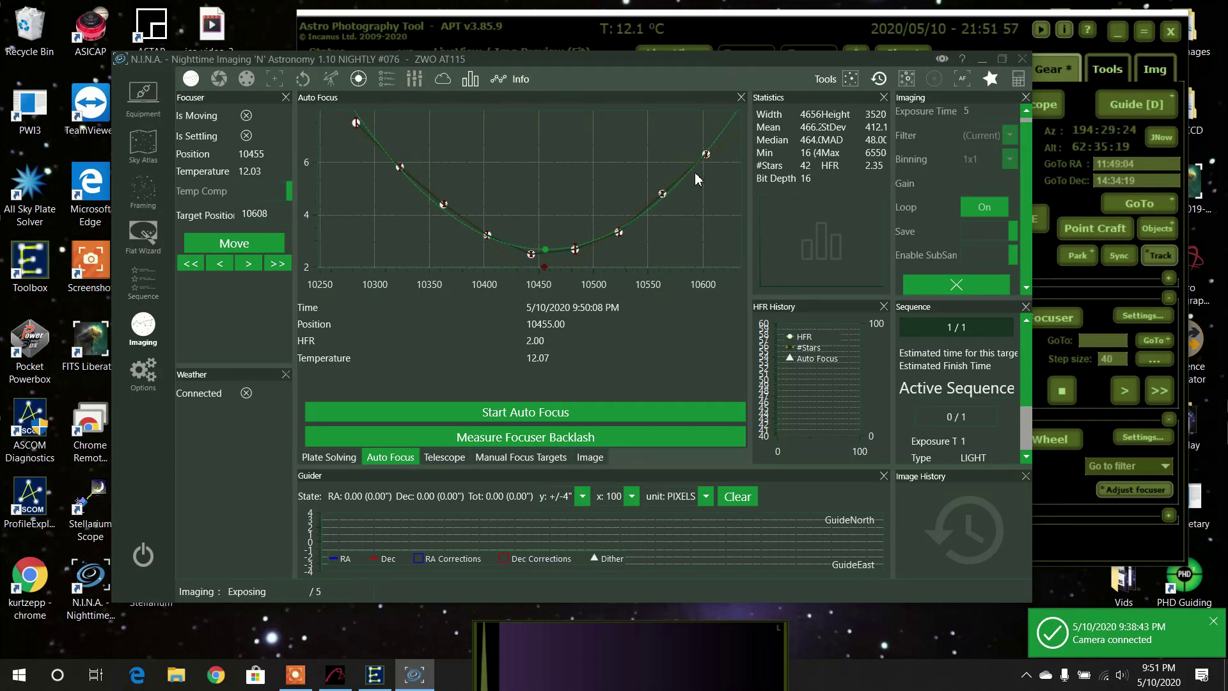
Bring up the autofocus chart showing best focus at 10455 with HFR 2.00
click(624, 102)
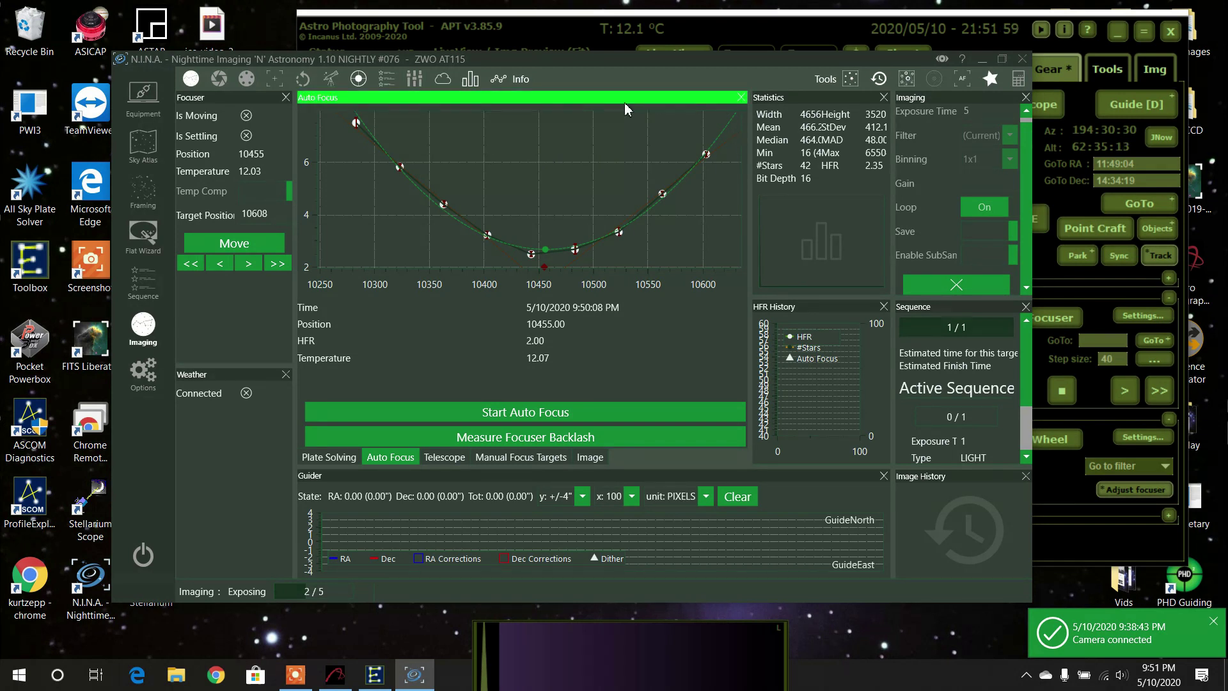